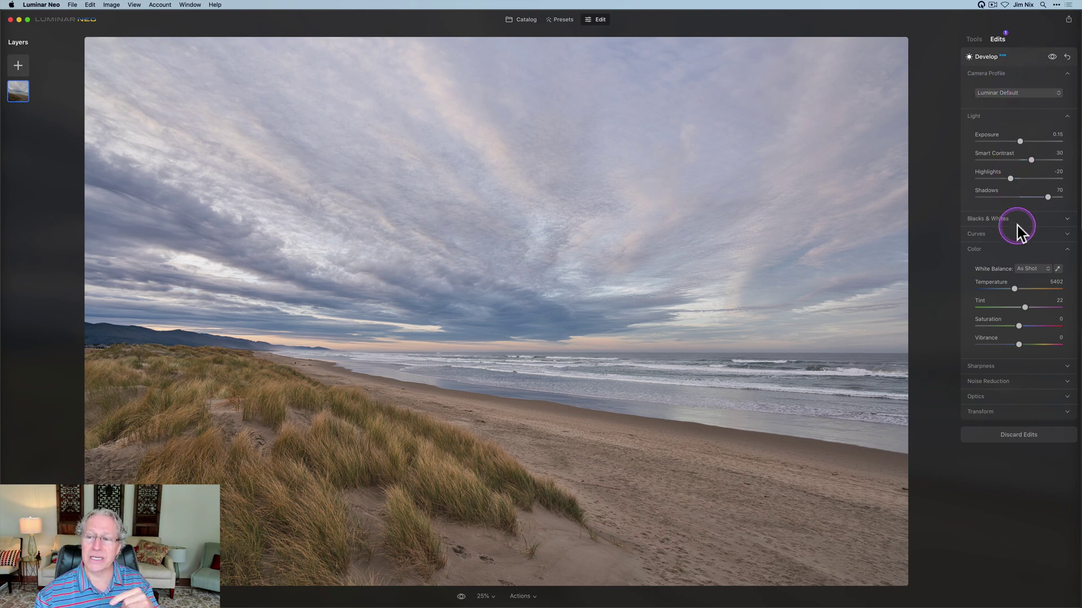
# - Toggle the Develop adjustments off and on to compare, tweaking a Develop slider in between
pyautogui.click(1052, 57)
pyautogui.click(1052, 57)
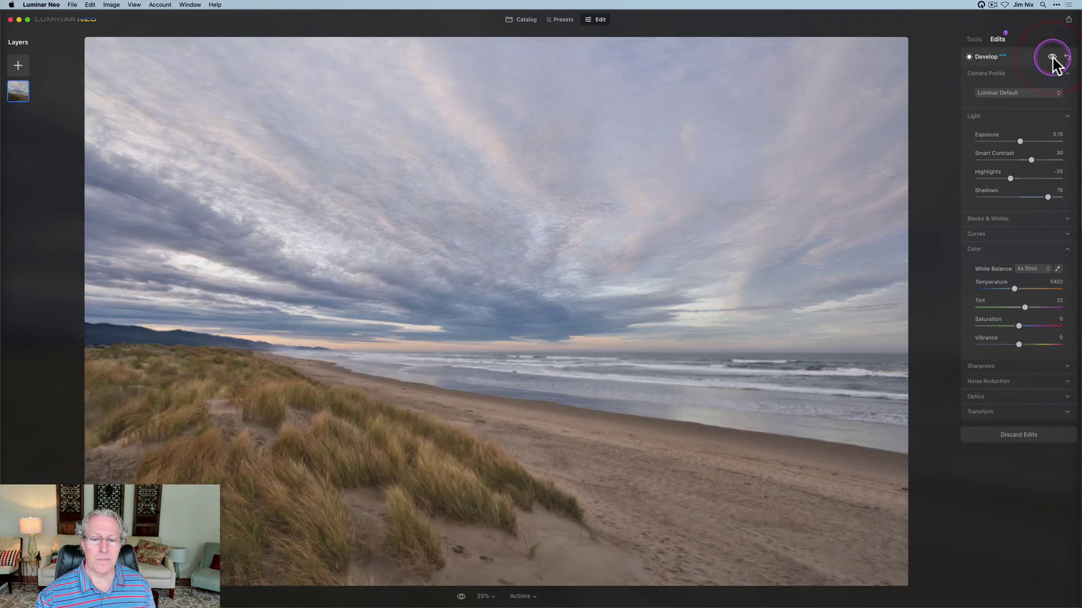
pyautogui.click(1013, 163)
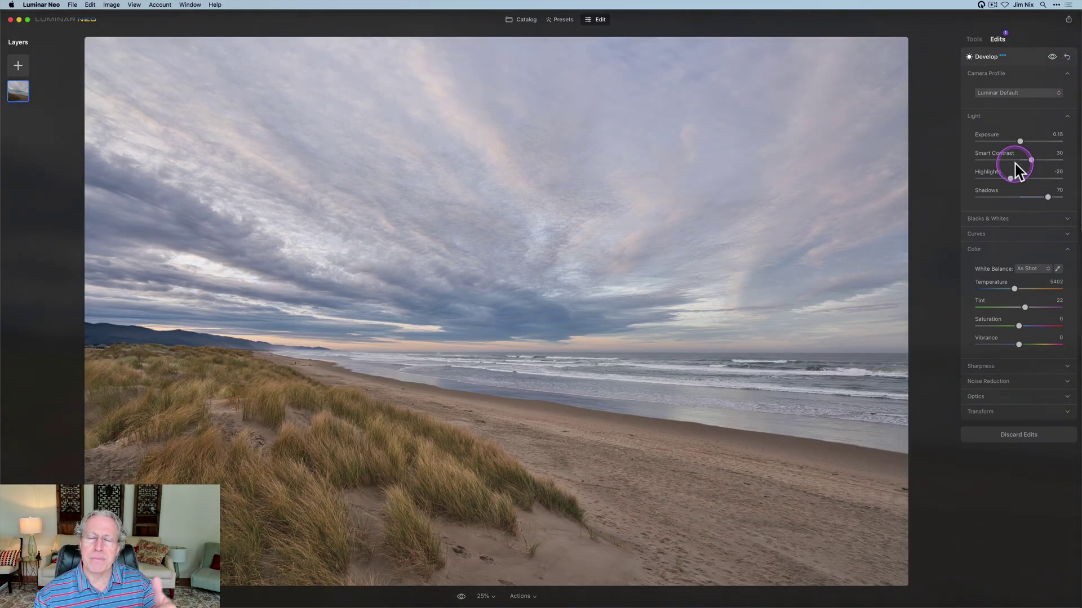
pyautogui.moveTo(1027, 198); pyautogui.dragTo(1046, 198)
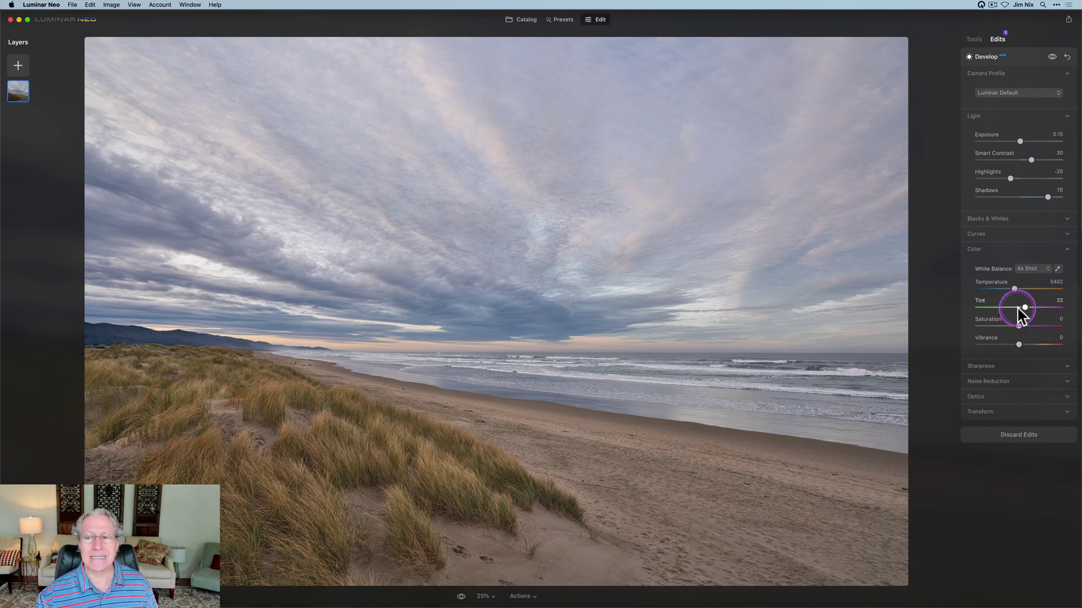
pyautogui.click(1052, 56)
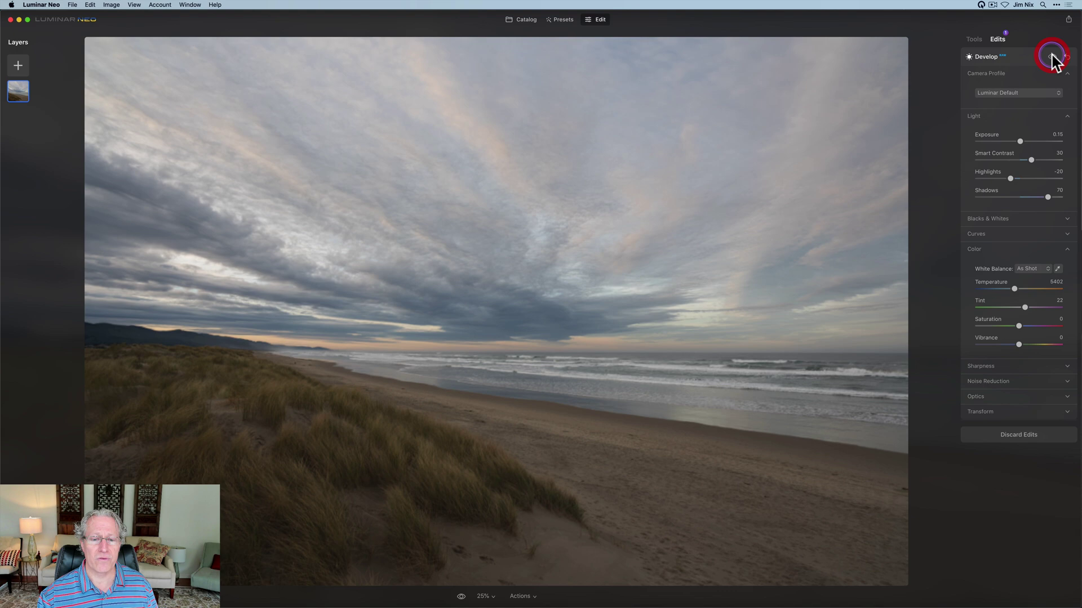
# - Raise Enhance Accent to 41, then check the sky at 100% zoom and fit again
pyautogui.click(974, 39)
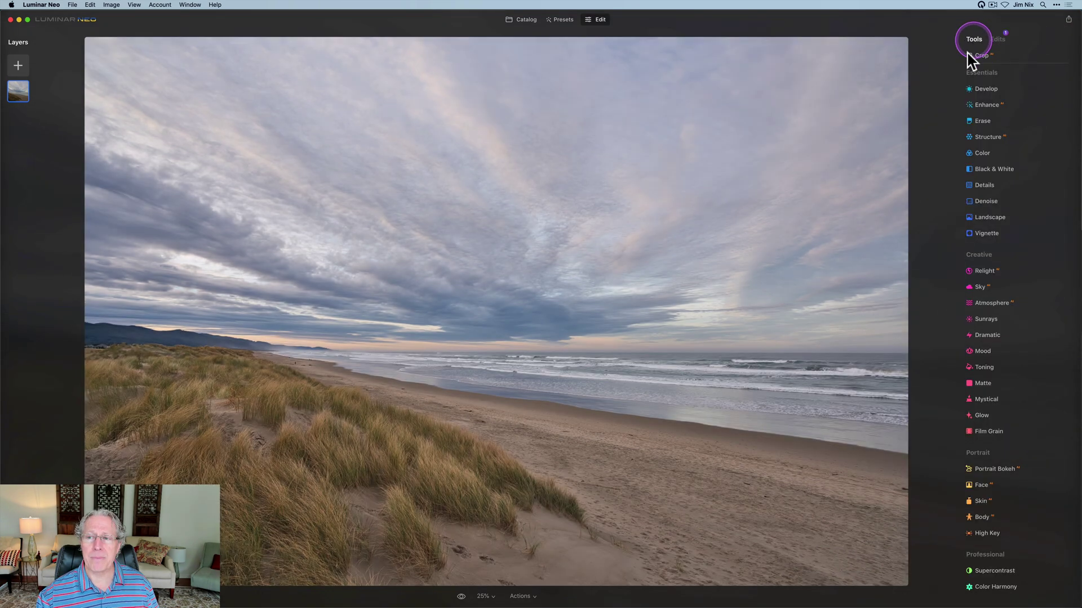
pyautogui.click(931, 163)
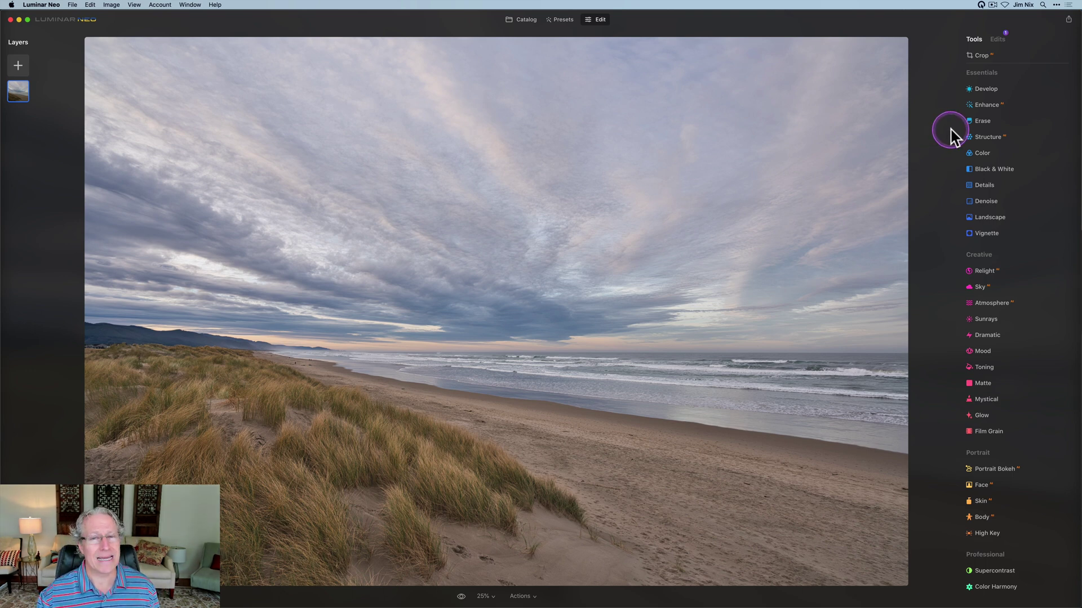
pyautogui.click(983, 106)
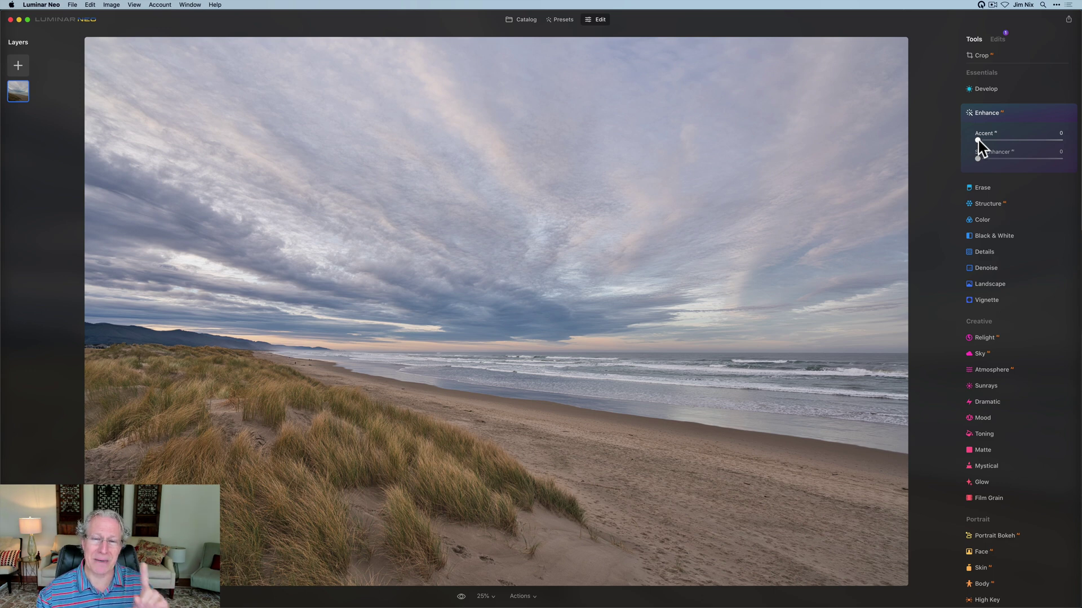
pyautogui.moveTo(978, 141); pyautogui.dragTo(1012, 140)
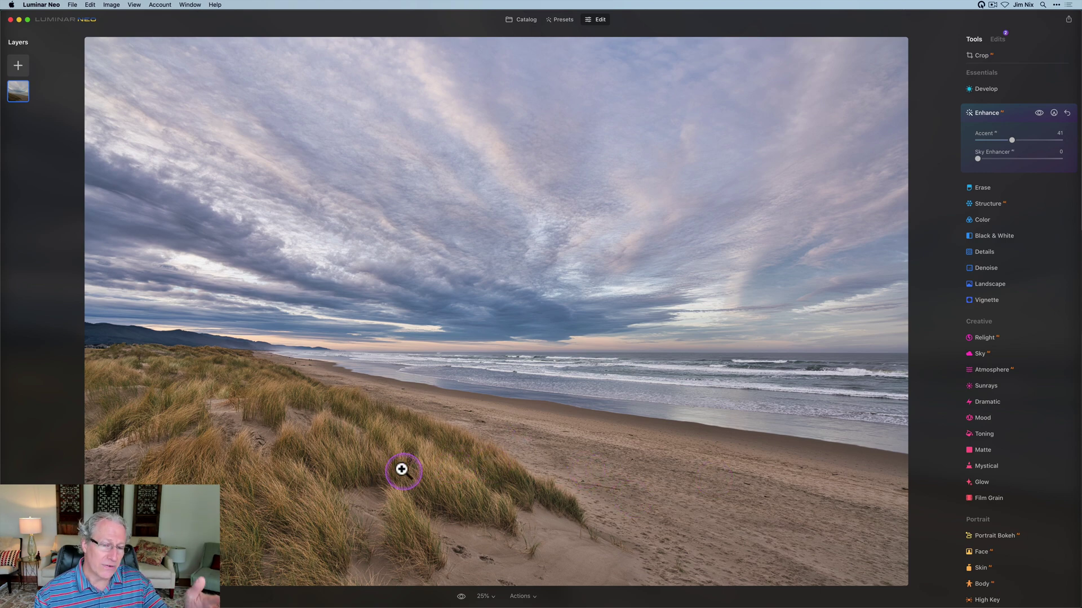
pyautogui.click(534, 289)
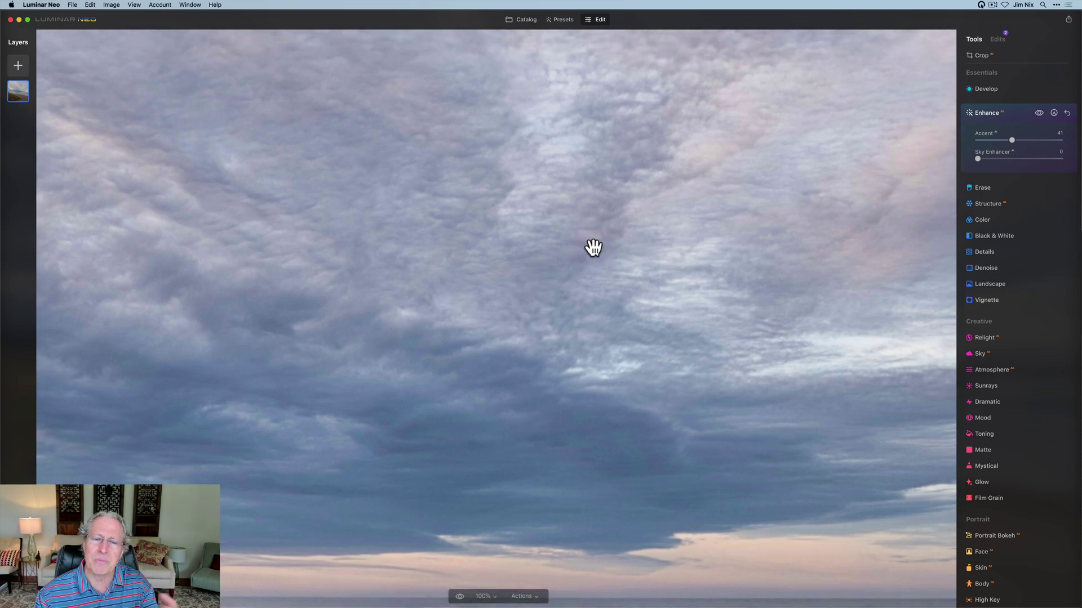
pyautogui.click(593, 246)
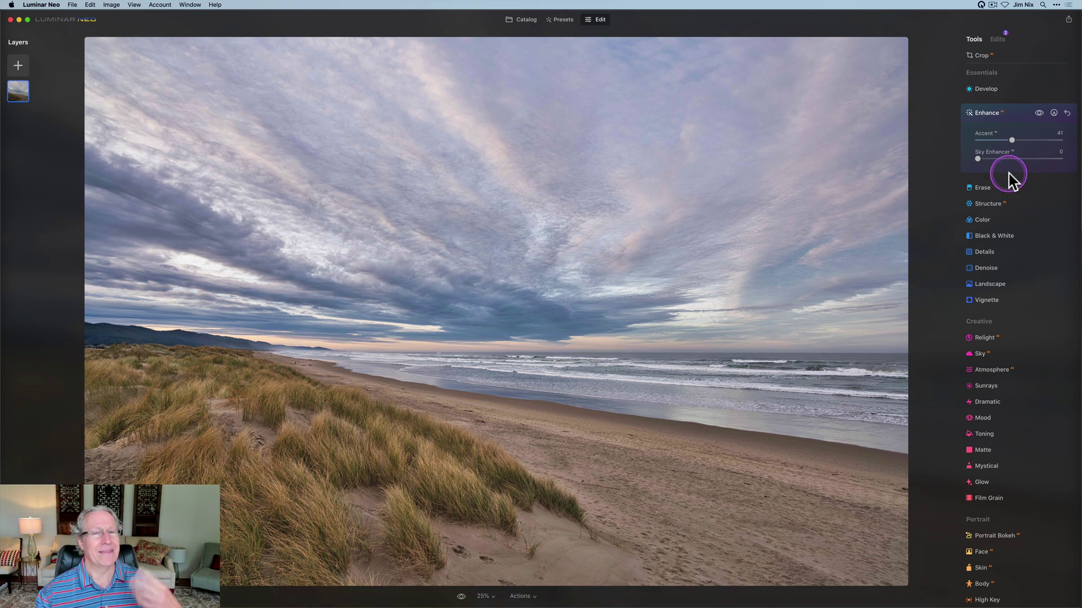
# - Reset Enhance and delete the Enhance edit, leaving only the Develop adjustments
pyautogui.click(1066, 113)
pyautogui.click(979, 116)
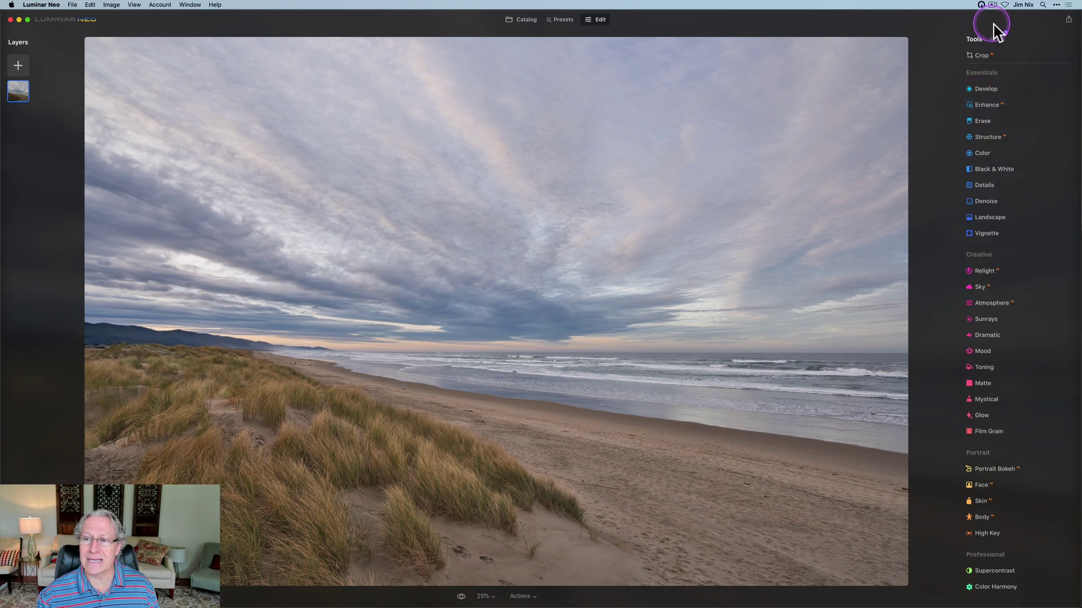
pyautogui.click(997, 39)
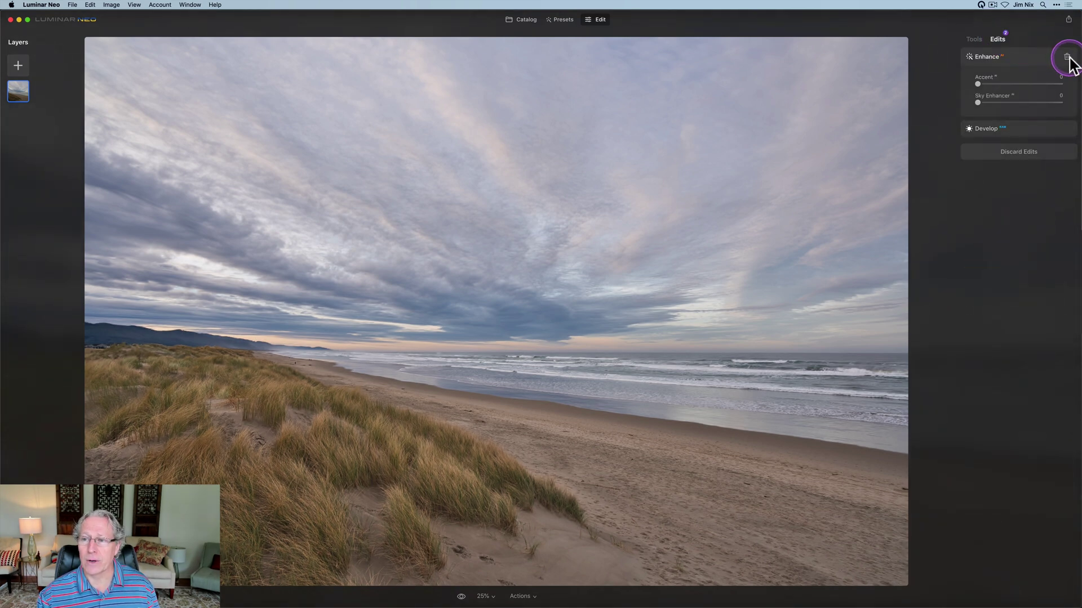
pyautogui.click(1066, 57)
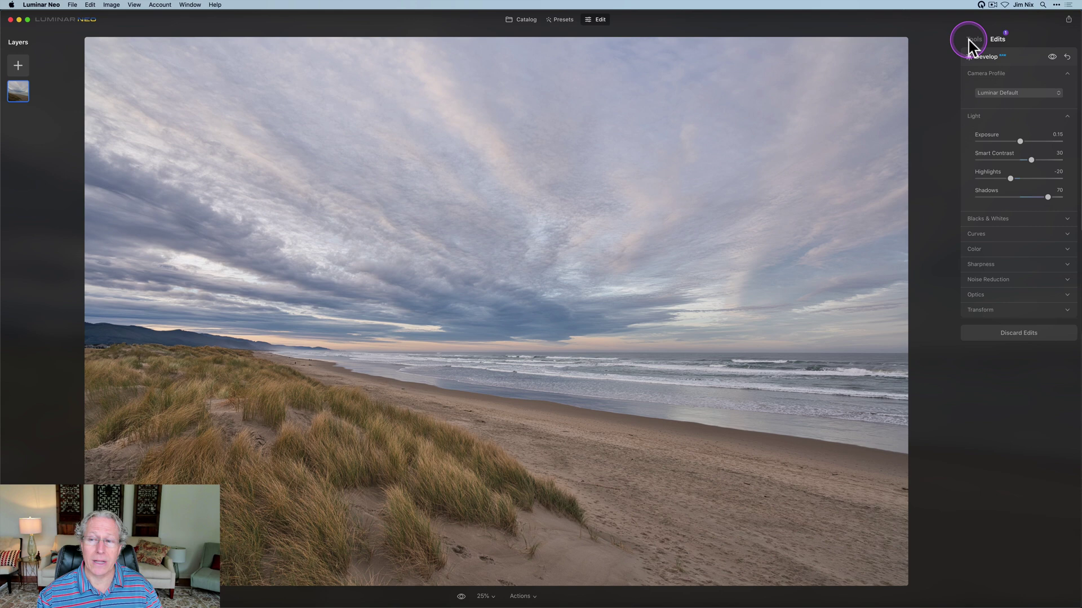
pyautogui.click(974, 40)
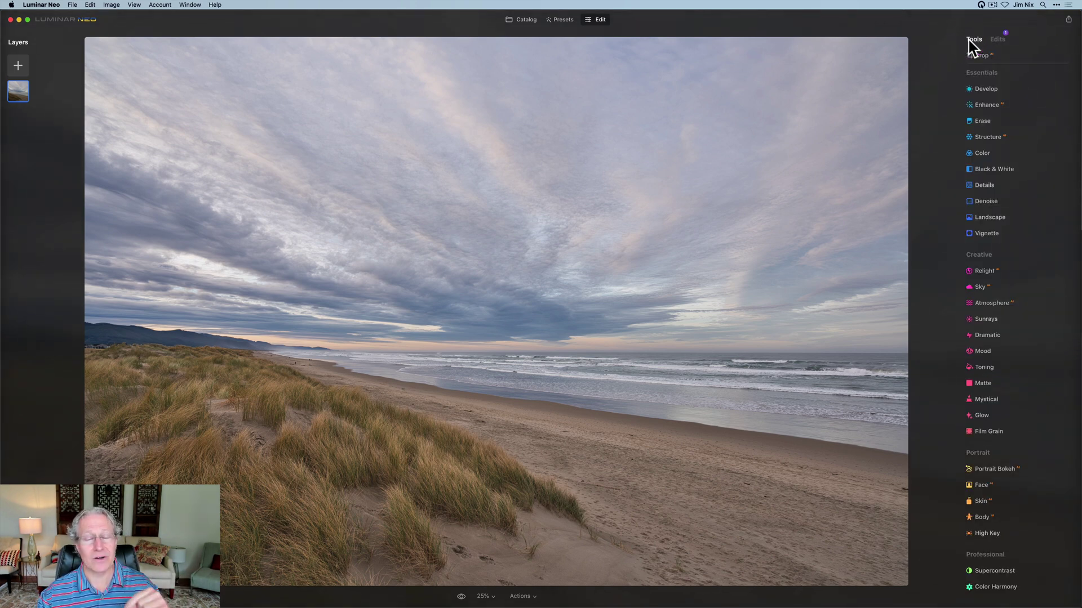
# - Lower the Structure Amount to -35
pyautogui.click(995, 139)
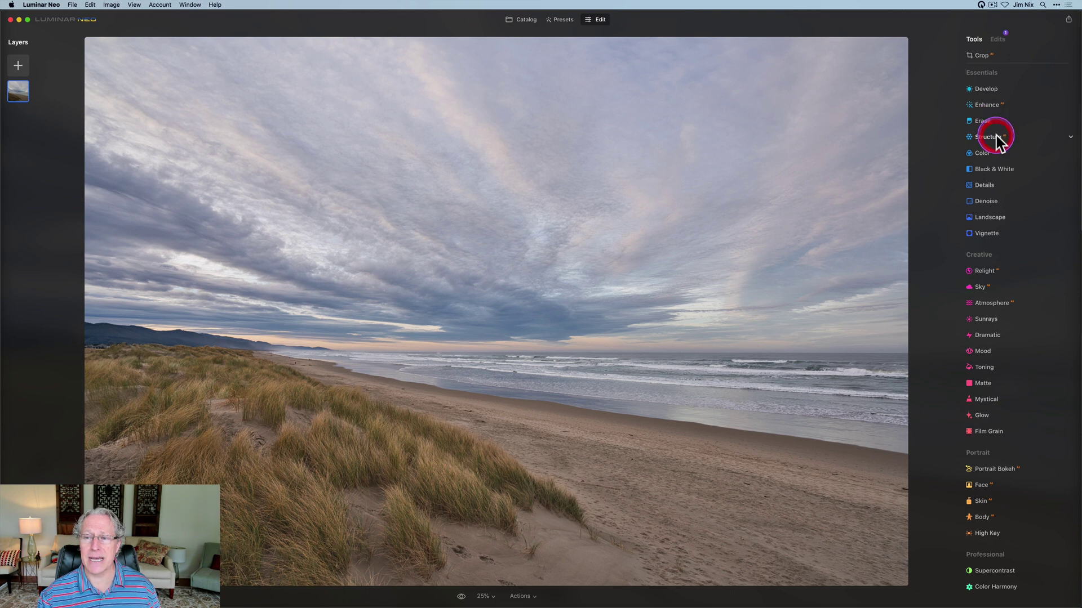
pyautogui.click(1018, 172)
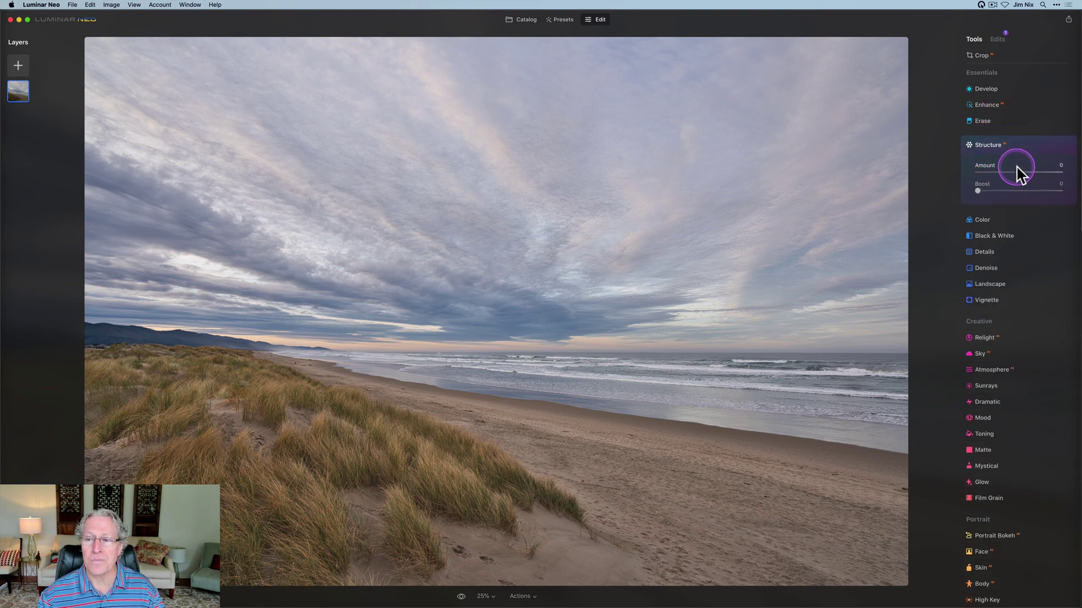
pyautogui.moveTo(1018, 172); pyautogui.dragTo(1002, 174)
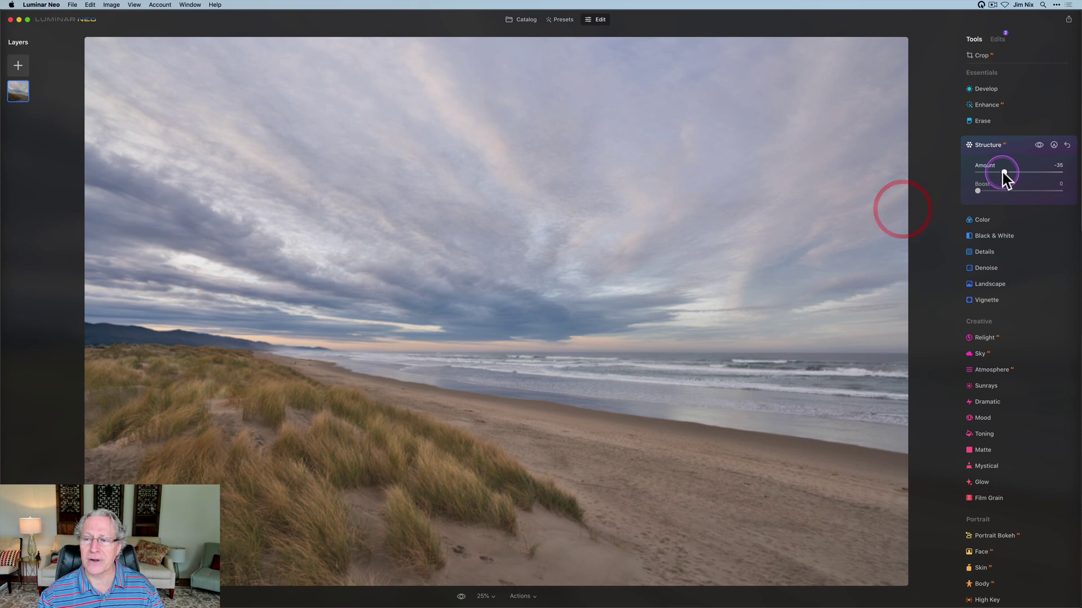
# - Paint-mask the Structure effect, erasing it from the dune grass with a size 196 brush
pyautogui.click(1054, 144)
pyautogui.click(1041, 186)
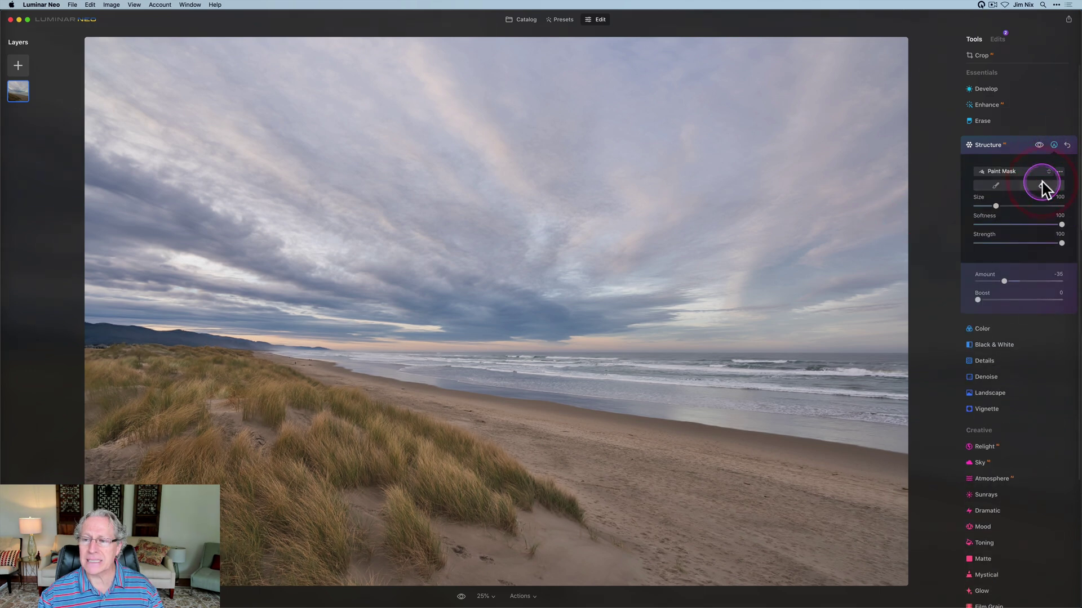
pyautogui.press(']')
pyautogui.press(']')
pyautogui.press(']')
pyautogui.press(']')
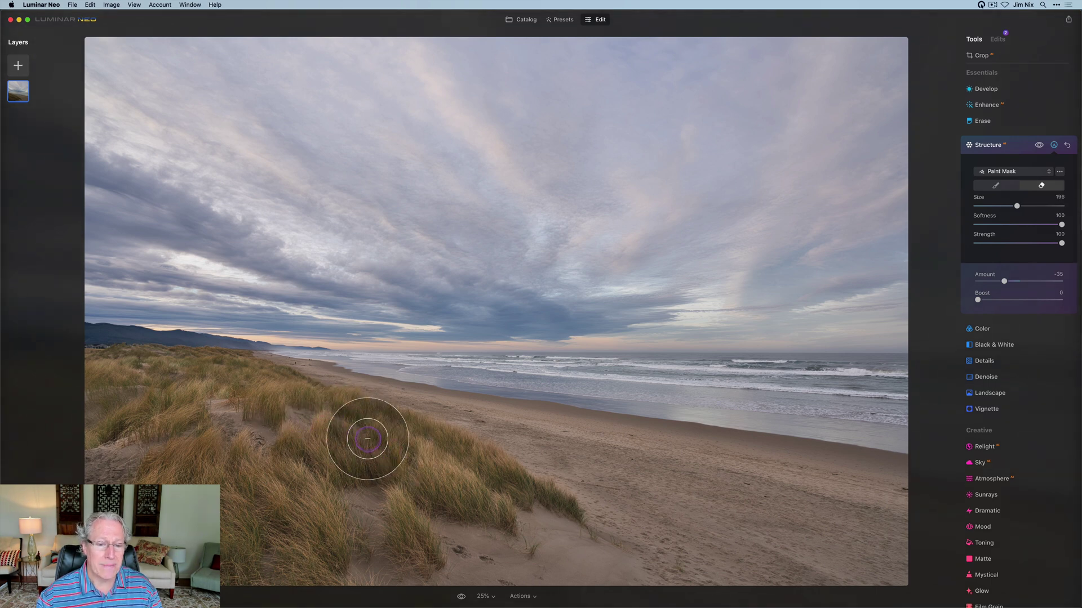
pyautogui.press('/')
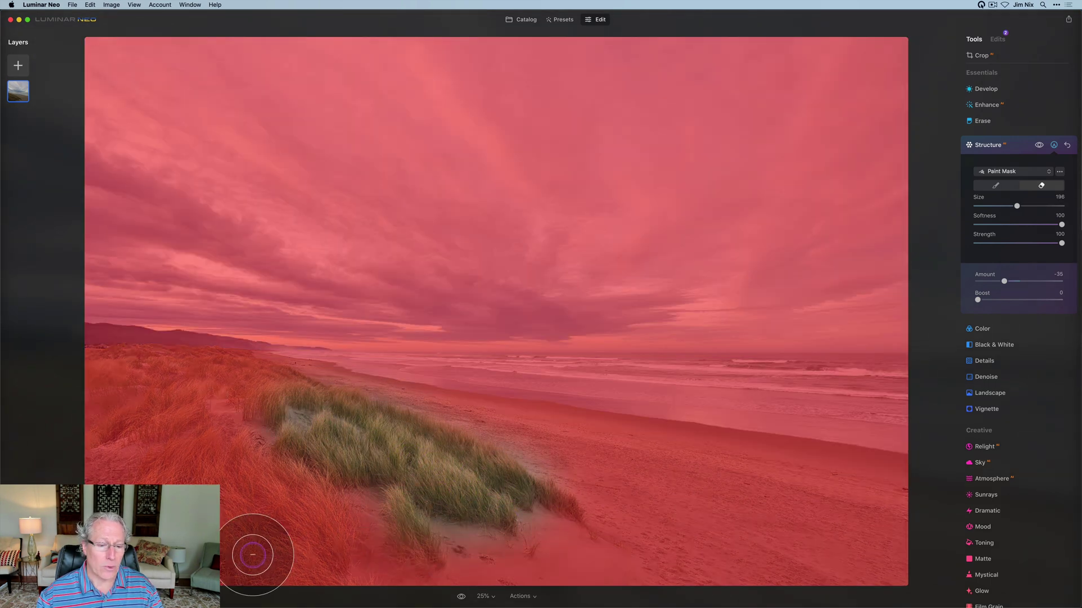
pyautogui.moveTo(202, 549)
pyautogui.mouseDown()
pyautogui.moveTo(277, 493)
pyautogui.moveTo(241, 494)
pyautogui.moveTo(306, 429)
pyautogui.moveTo(239, 381)
pyautogui.mouseUp()
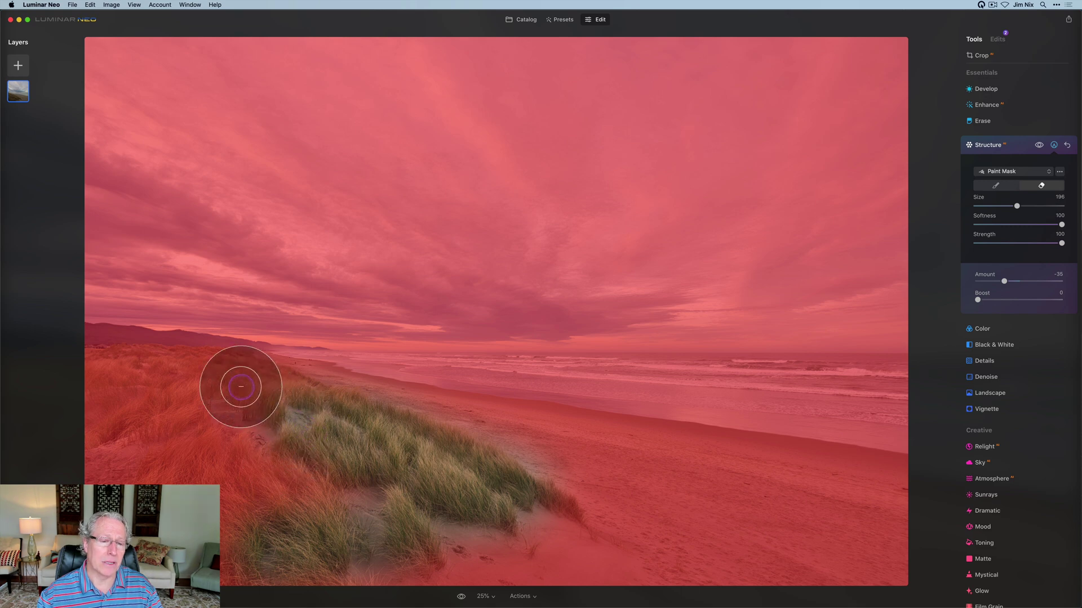
pyautogui.moveTo(220, 425)
pyautogui.mouseDown()
pyautogui.moveTo(136, 407)
pyautogui.moveTo(96, 466)
pyautogui.mouseUp()
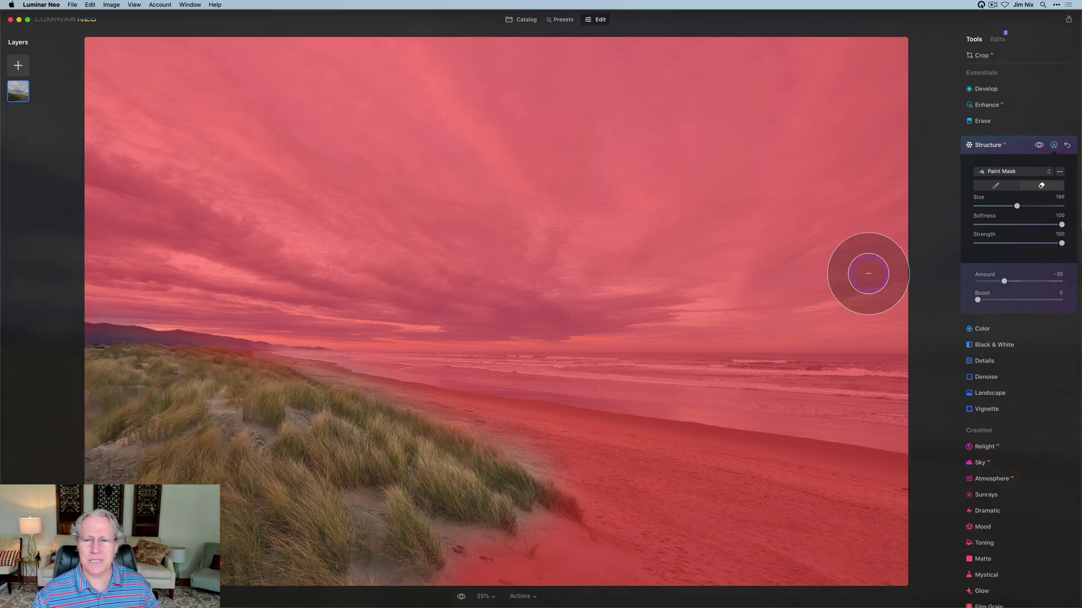
pyautogui.click(1033, 141)
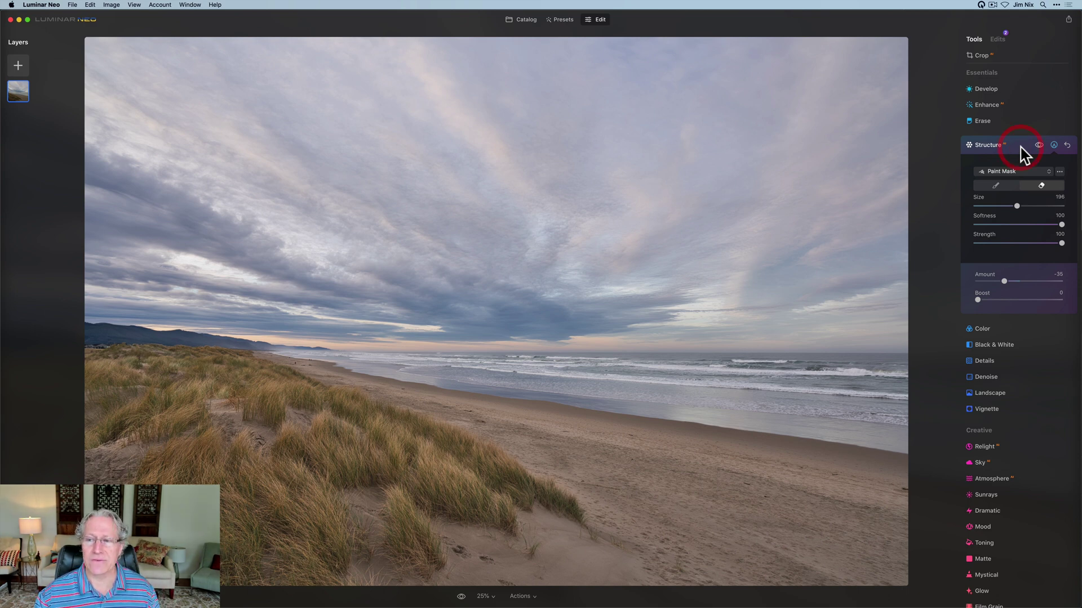
# - Add Landscape Golden Hour 40 and compare the photo with it toggled off
pyautogui.click(1021, 148)
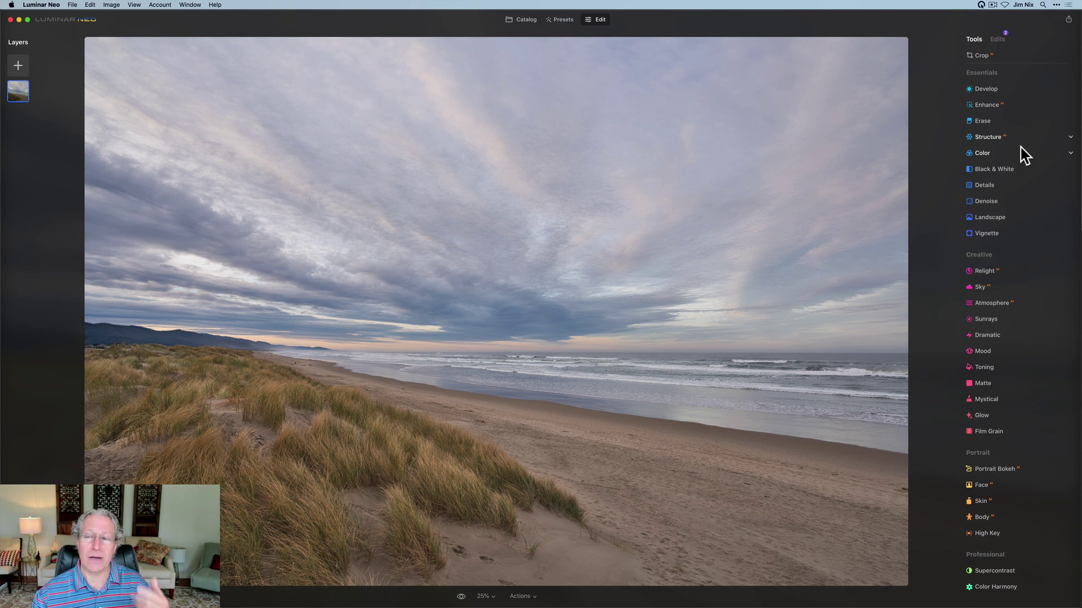
pyautogui.click(995, 217)
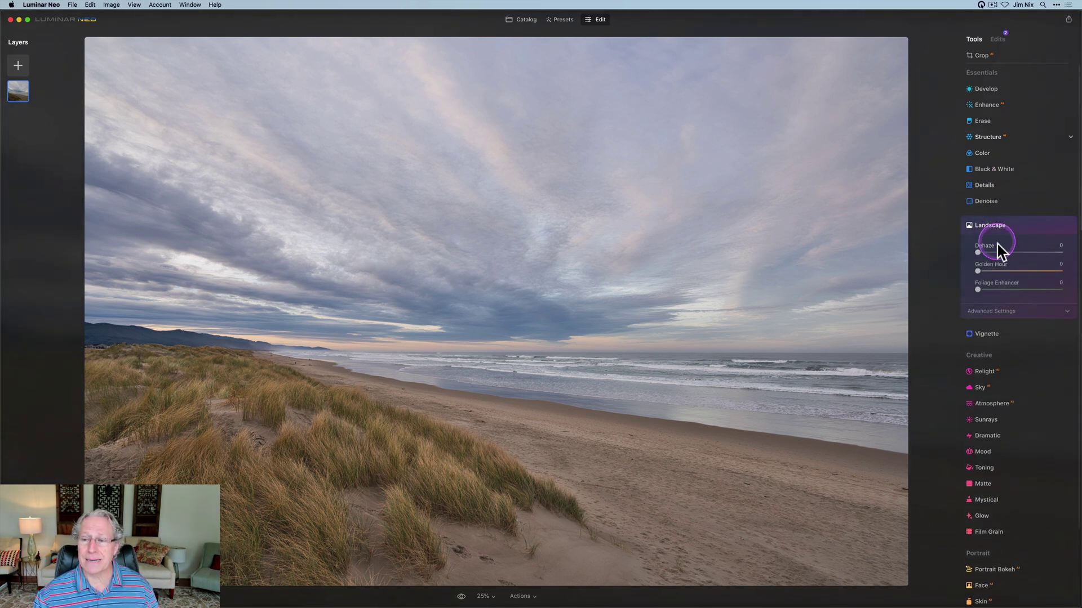
pyautogui.moveTo(1002, 273); pyautogui.dragTo(1011, 275)
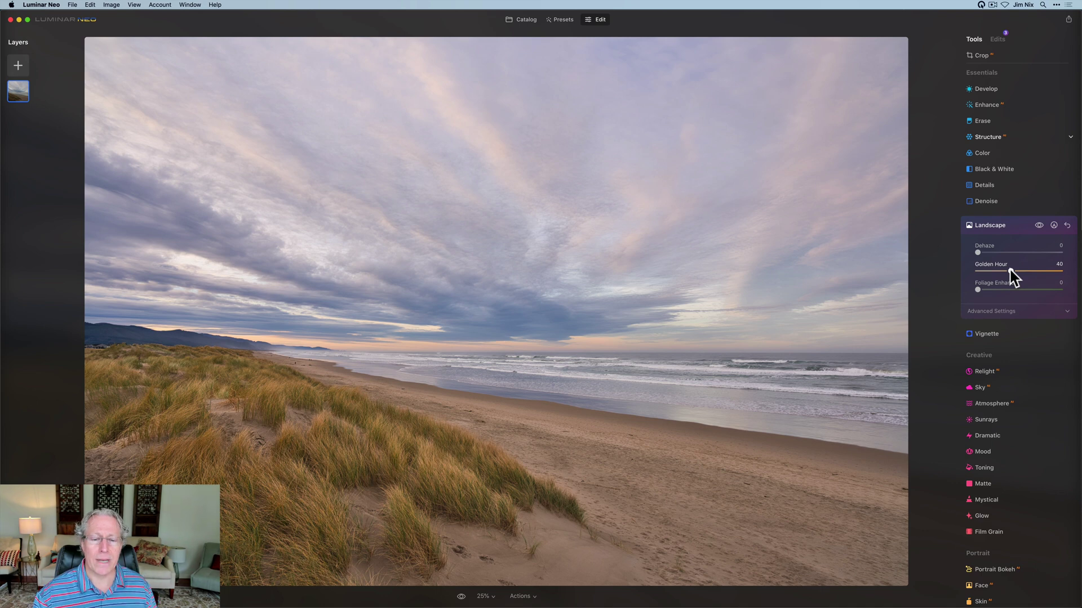
pyautogui.click(1038, 226)
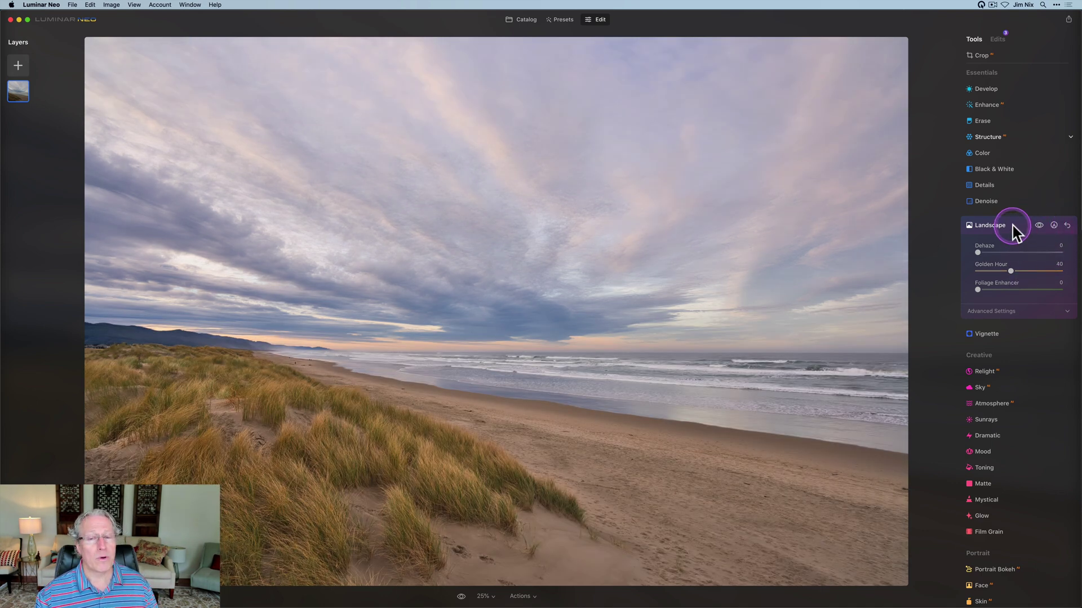
pyautogui.click(1012, 229)
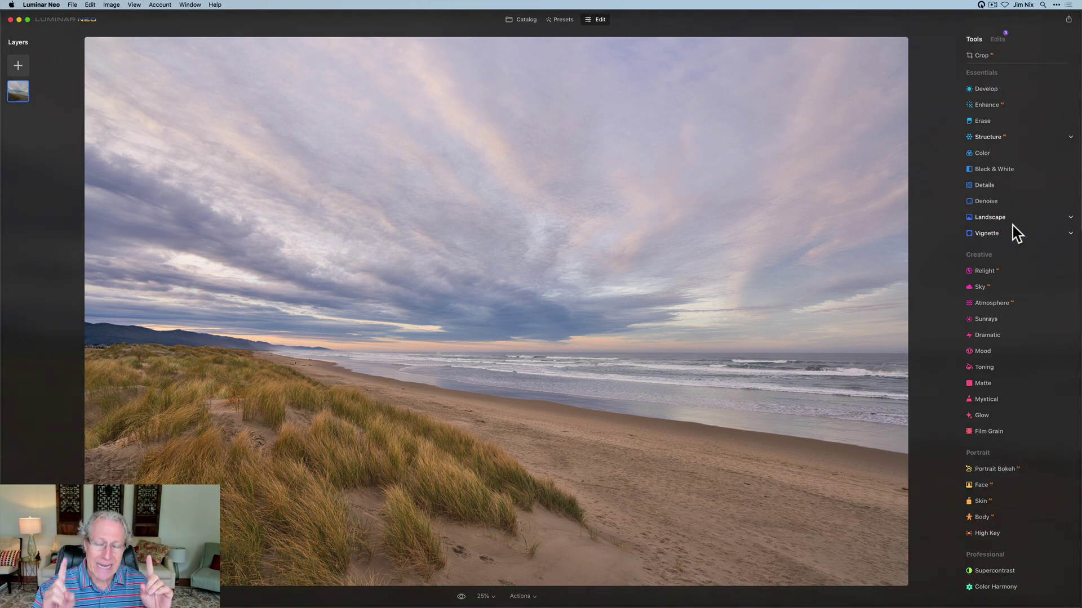
# - Set Enhance Accent to about 35 after trying 42, then toggle Enhance to compare
pyautogui.click(994, 104)
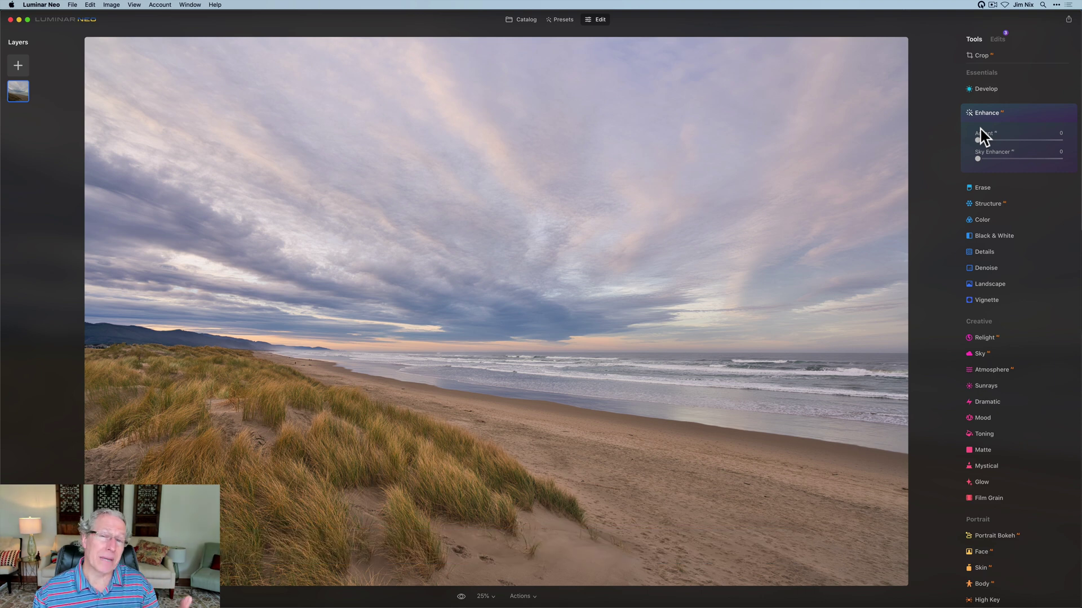
pyautogui.click(978, 141)
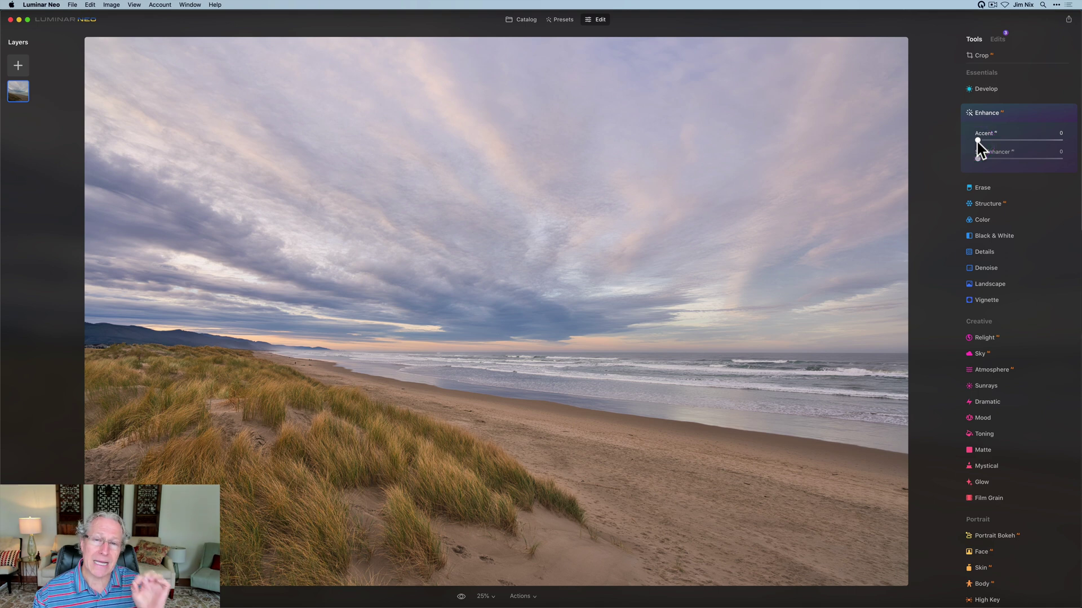
pyautogui.moveTo(977, 140); pyautogui.dragTo(1010, 138)
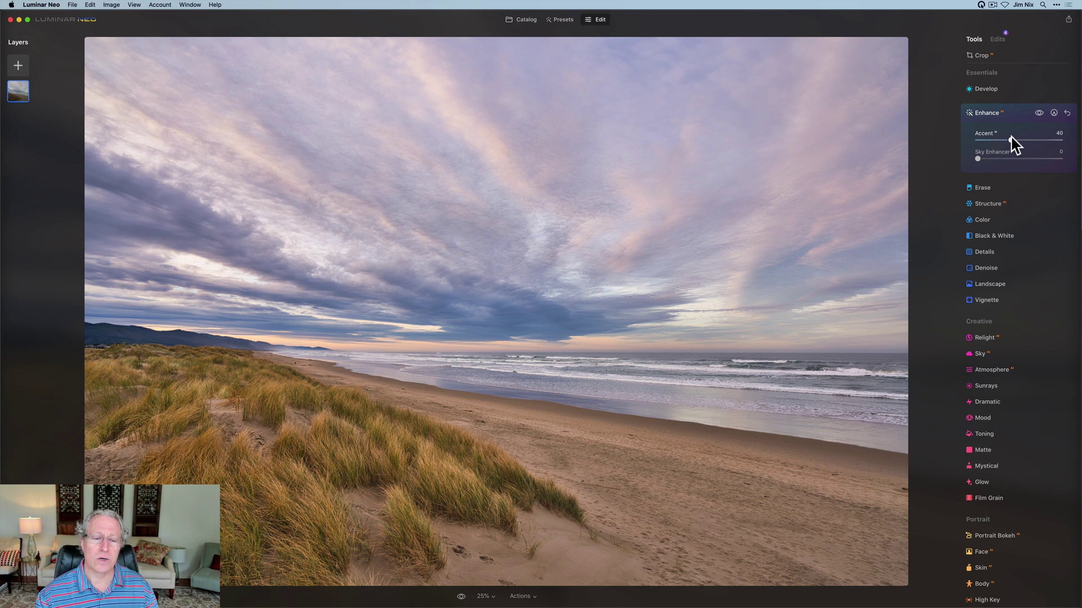
pyautogui.moveTo(1010, 135); pyautogui.dragTo(1007, 140)
pyautogui.click(1040, 113)
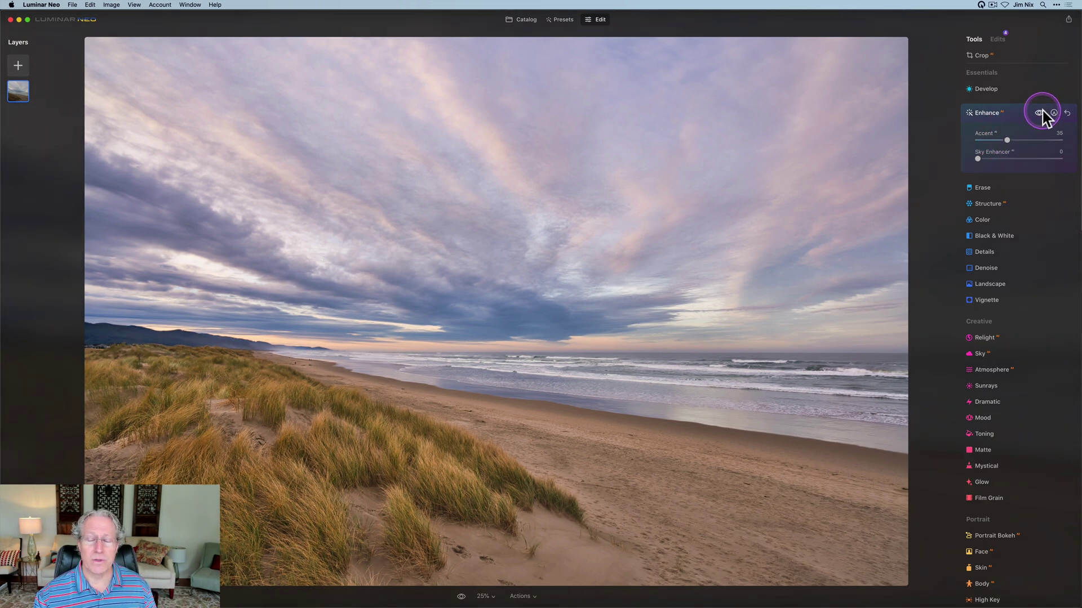
pyautogui.click(1040, 113)
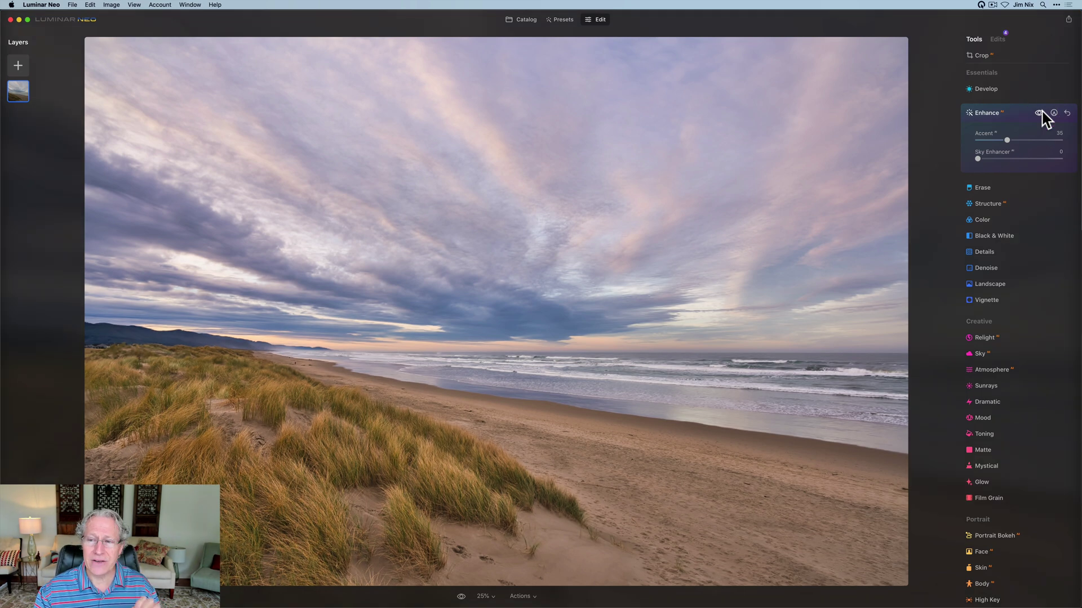
# - Lower the Enhance Accent slider from 35 to 30
pyautogui.moveTo(1007, 140); pyautogui.dragTo(1002, 141)
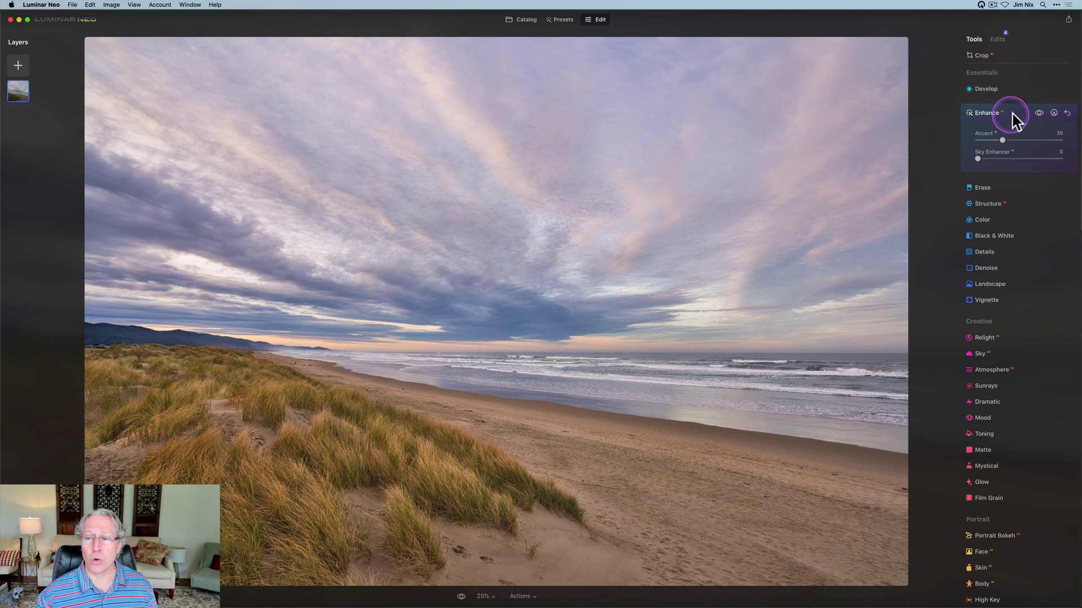
# - Compare the photo with Accent 30 off and on, then collapse the Enhance settings
pyautogui.click(1038, 113)
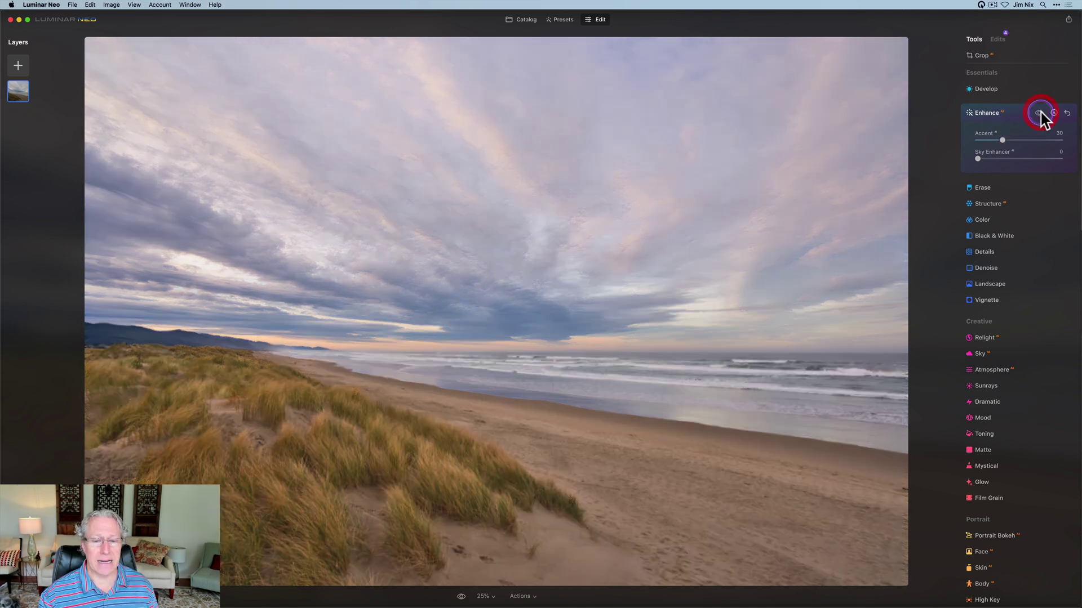
pyautogui.click(1038, 112)
pyautogui.click(1017, 112)
pyautogui.click(817, 284)
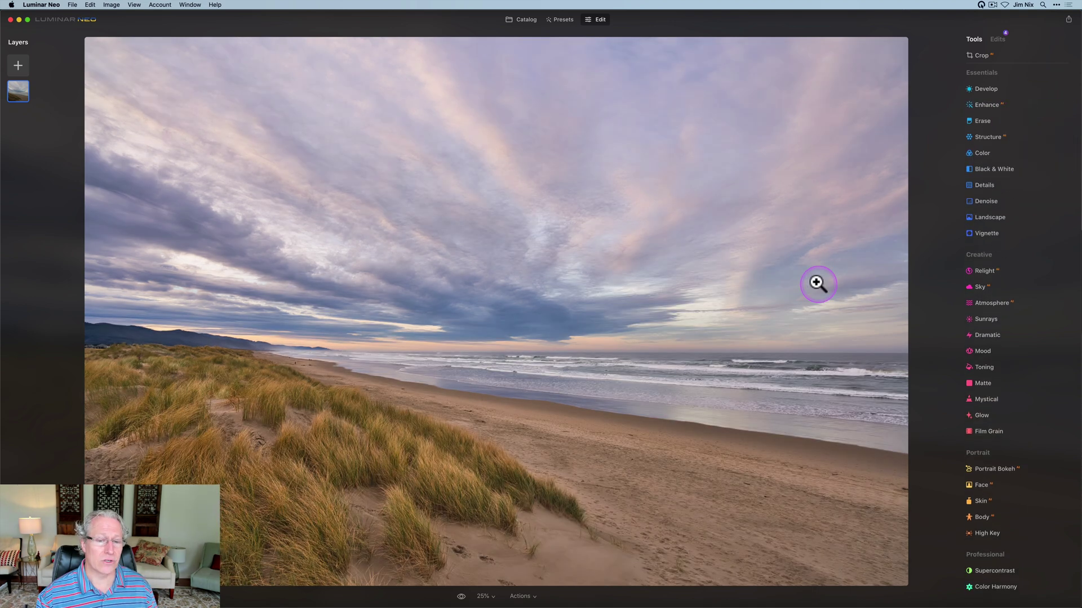